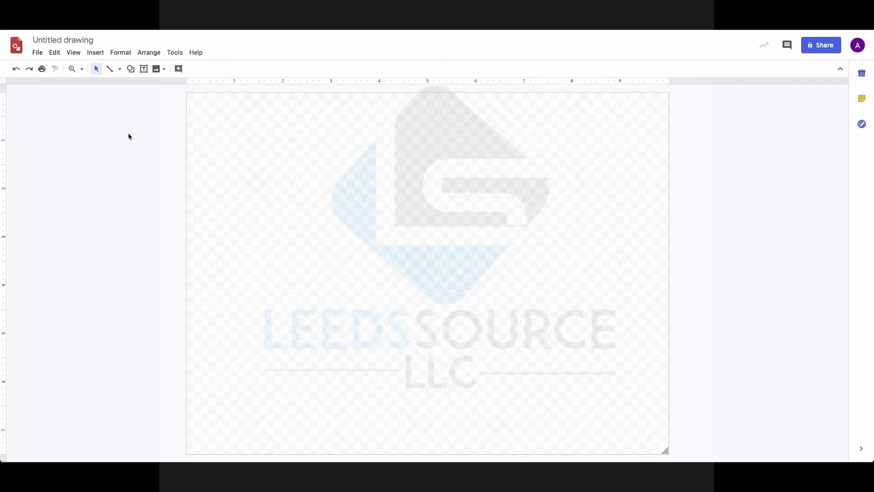
- Pick the rectangle from the Shapes menu on the empty canvas
left_click(133, 72)
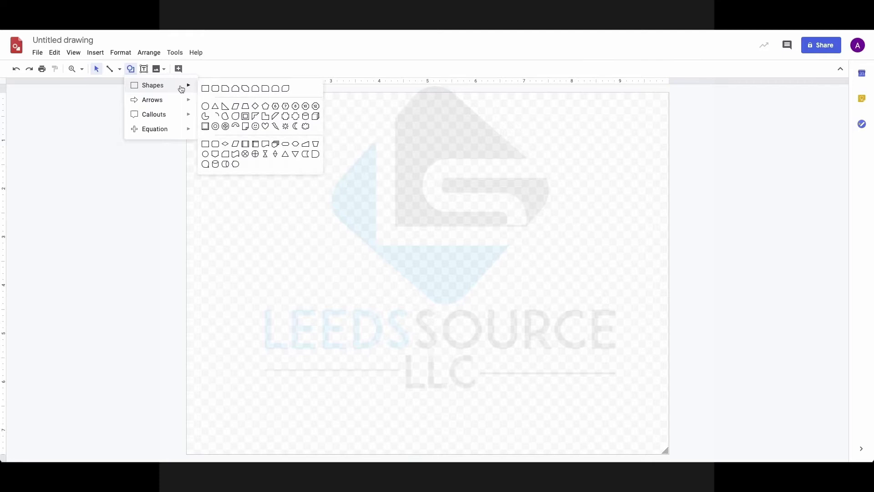
left_click(205, 89)
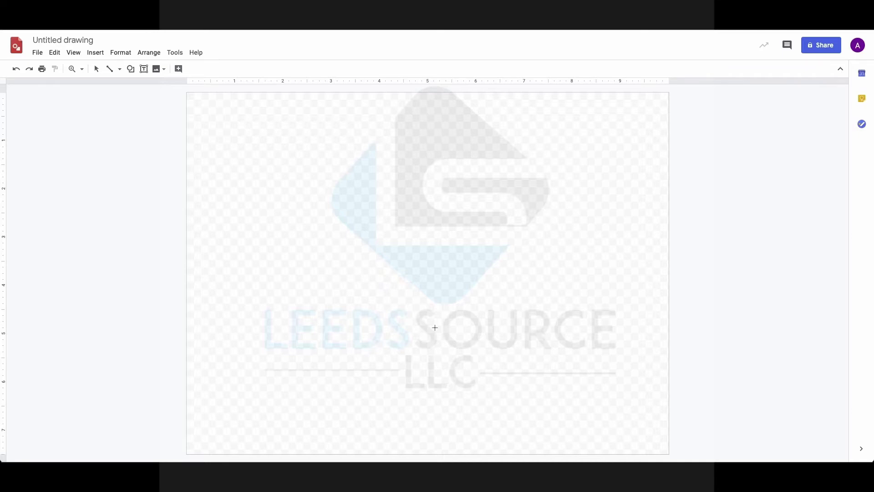
- Draw a wide rectangle near the canvas's top-left and label it LEAD
left_click_drag(207, 126, 369, 188)
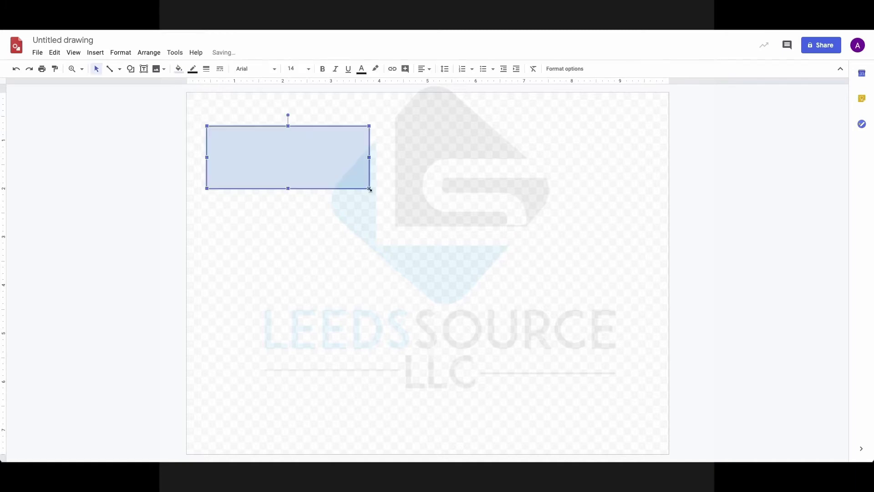
type("LEAD")
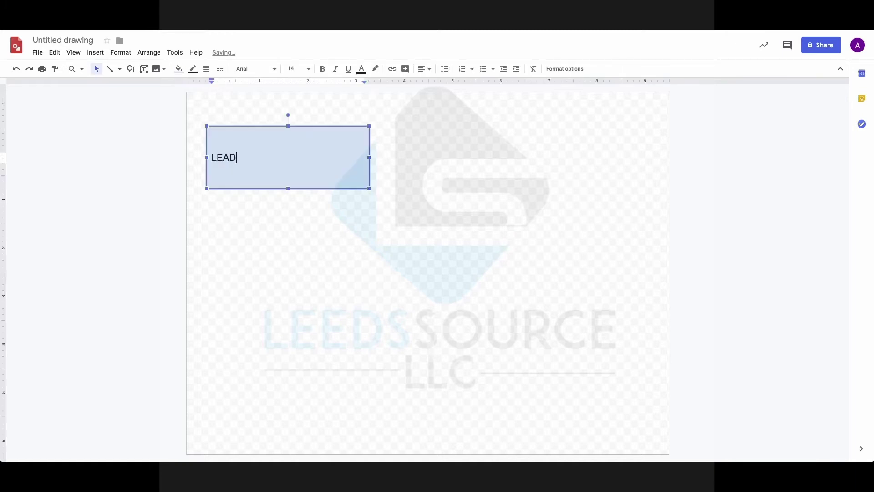
left_click(353, 244)
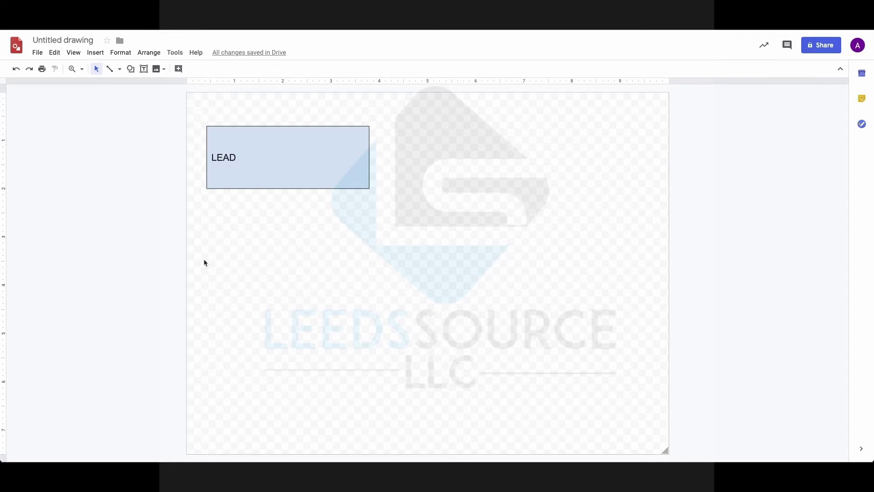
- Shrink the LEAD box to make it narrower and shorter
left_click(323, 151)
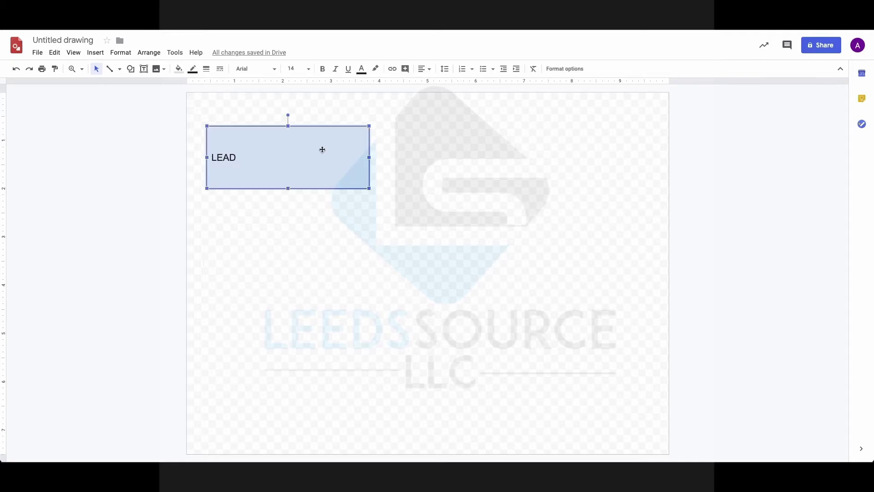
left_click_drag(369, 157, 288, 168)
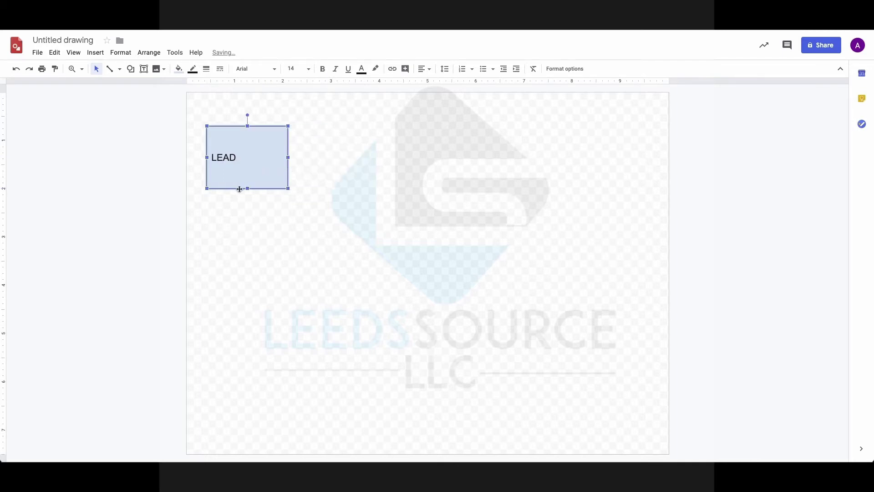
left_click_drag(248, 189, 247, 165)
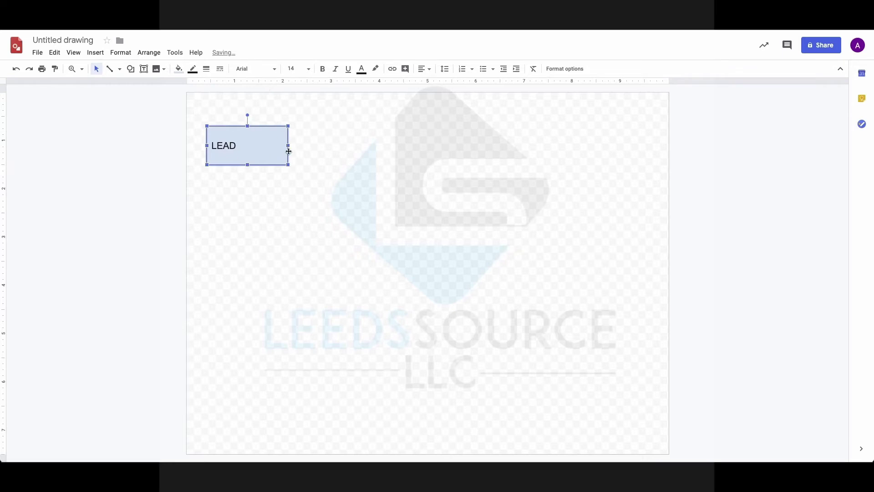
left_click(202, 120)
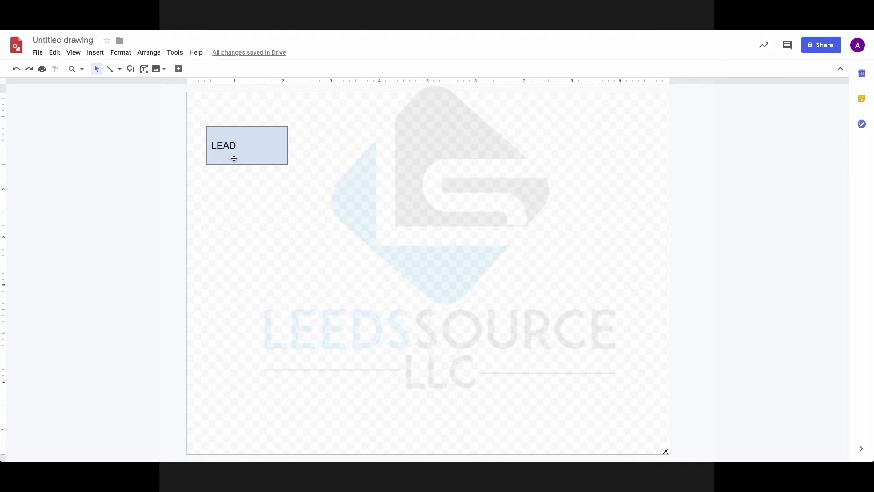
- Move the LEAD box down and left, near the canvas's left edge
left_click_drag(234, 158, 220, 205)
left_click(297, 133)
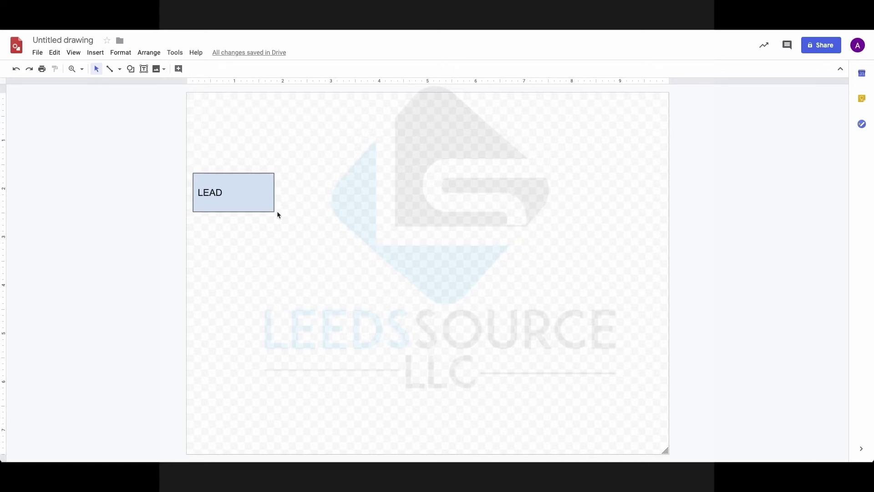
left_click(241, 179)
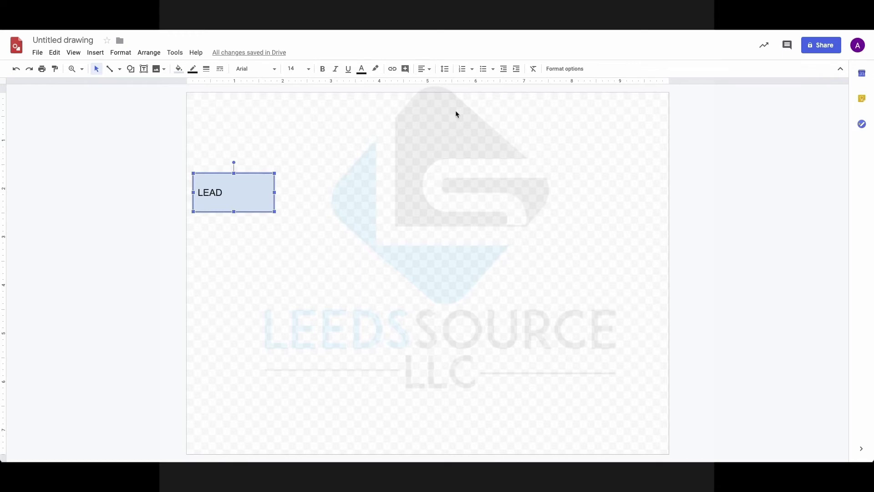
left_click(339, 150)
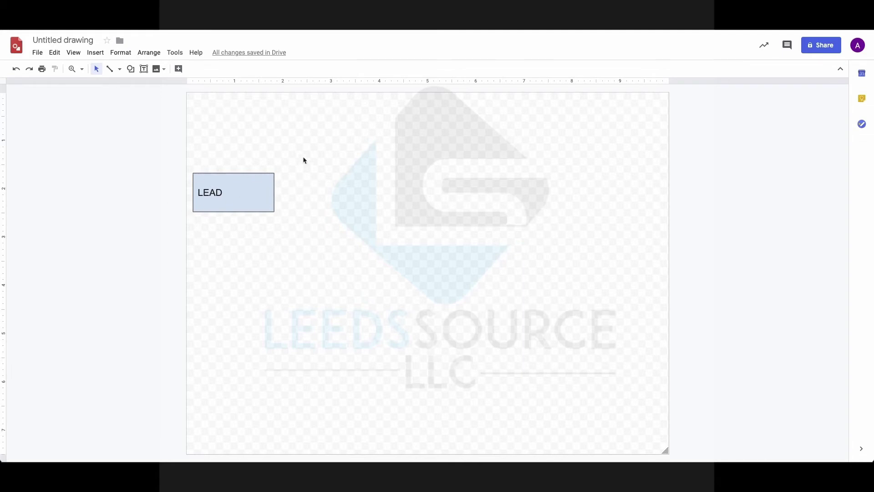
- Duplicate the LEAD box above and to its right and relabel it Account
left_click(248, 186)
key("ctrl+d")
left_click_drag(252, 205, 395, 149)
double_click(359, 142)
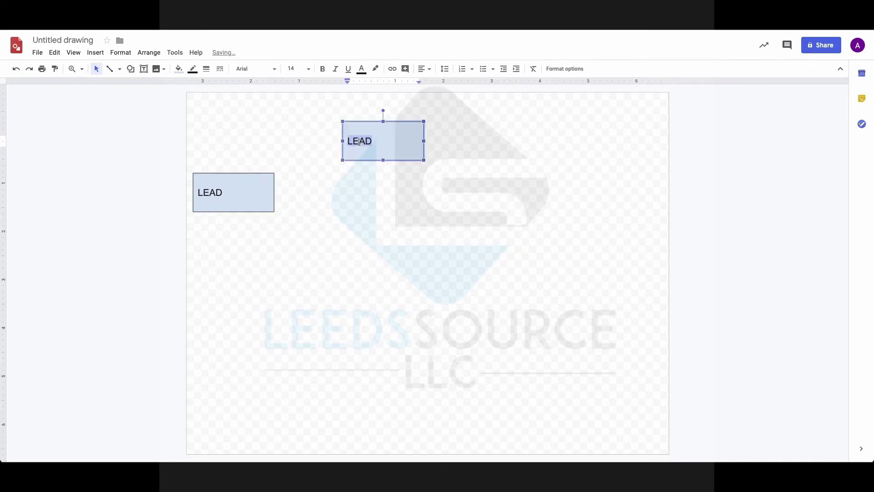
type("Account")
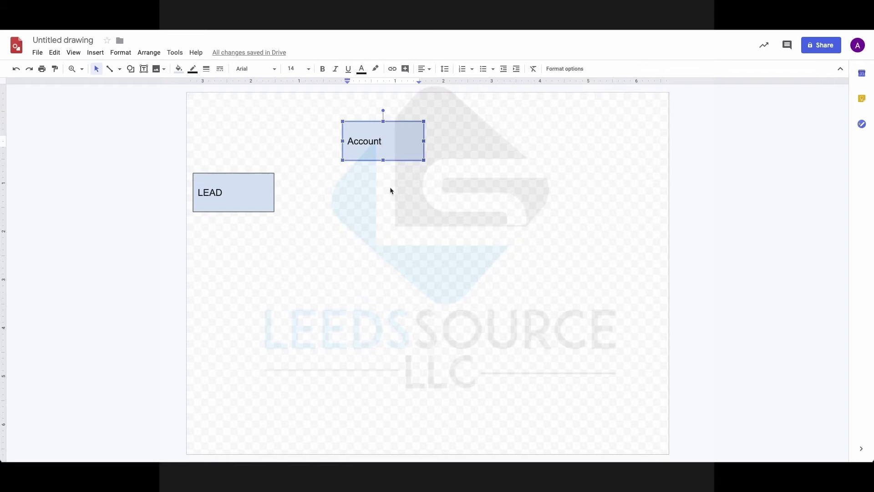
key("Escape")
- Add a copy of Account below and to its right, labelled Contact
key("ctrl+d")
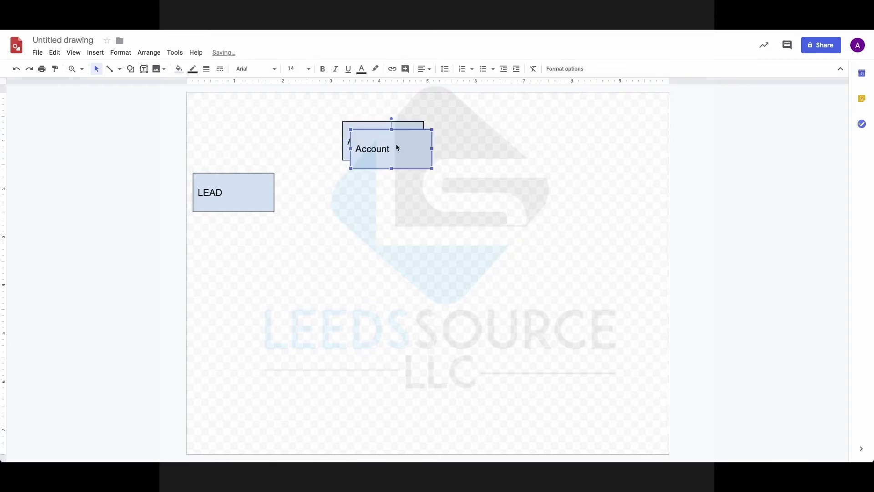
left_click_drag(395, 144, 439, 199)
double_click(438, 199)
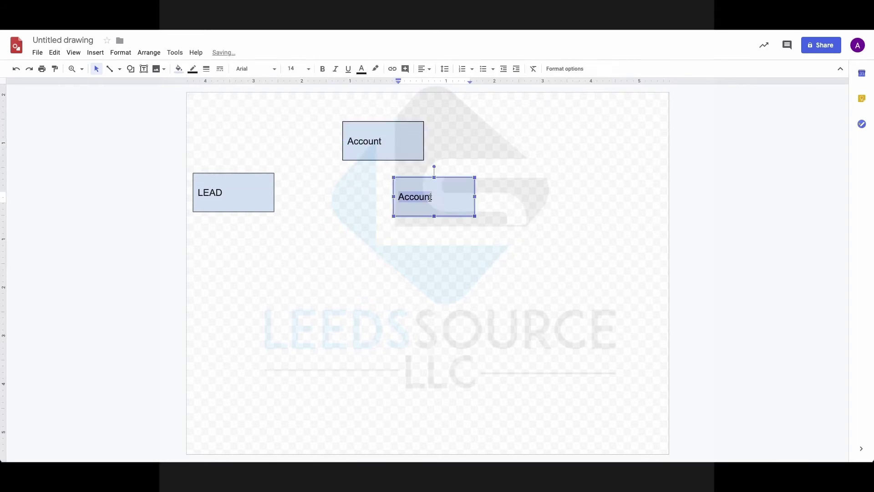
type("Contact")
left_click(458, 223)
- Add a copy of Contact directly below it, labelled Opportunity
left_click(453, 212)
key("ctrl+d")
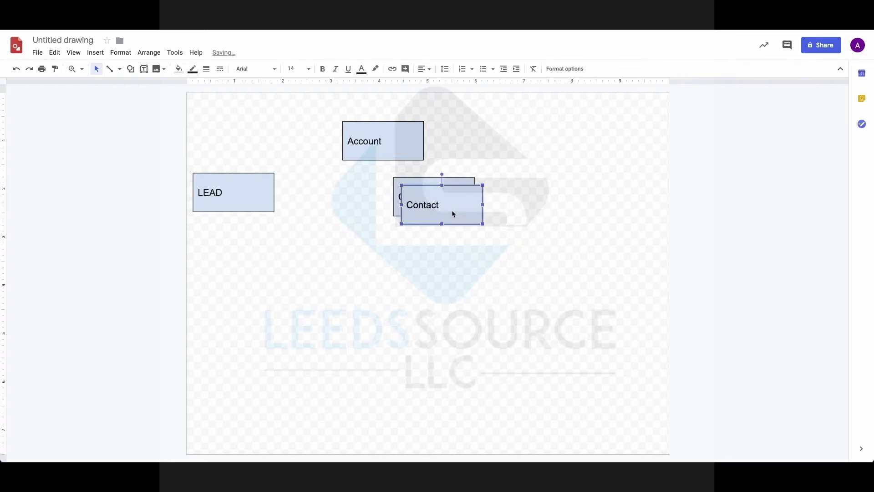
left_click_drag(452, 213, 445, 258)
double_click(407, 251)
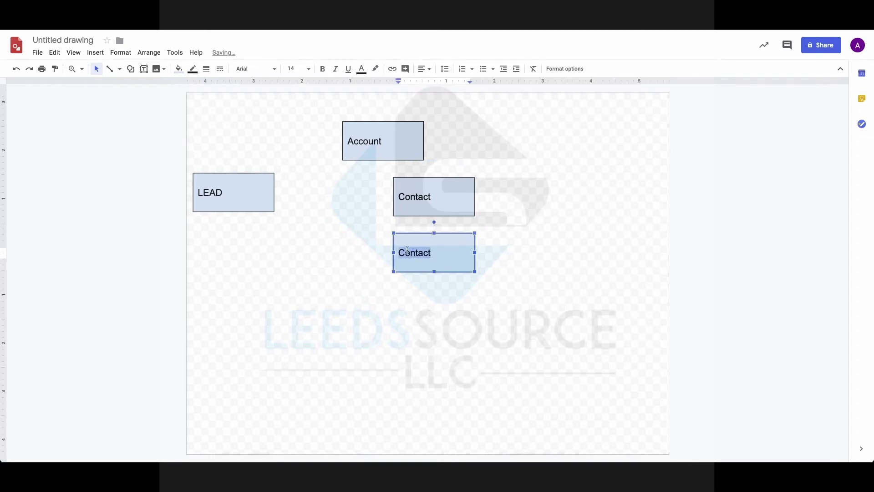
type("Opportunity")
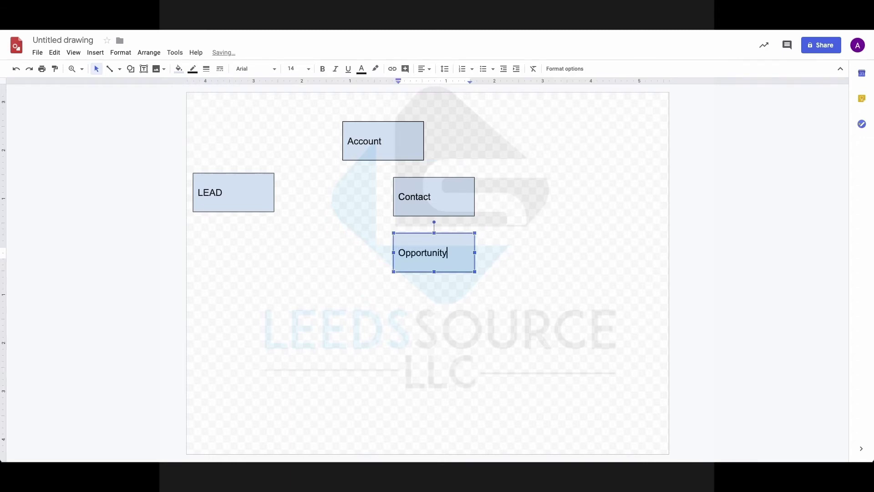
left_click(499, 196)
- Join the left sides of Contact and Opportunity to Account's bottom with elbow connectors
left_click(120, 70)
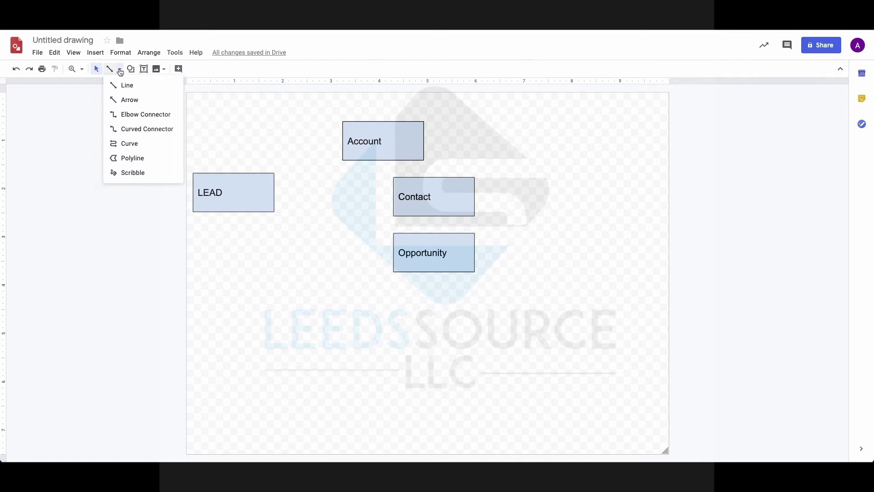
left_click(145, 115)
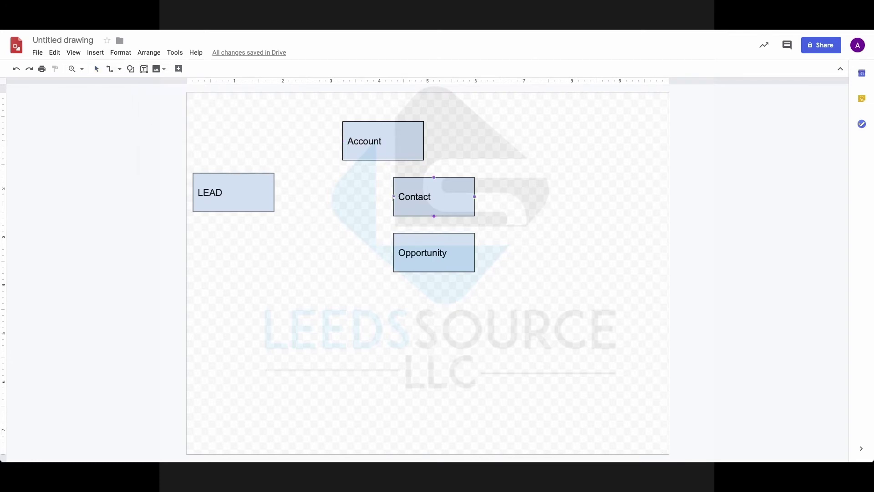
mouse_move(392, 197)
left_mouse_down()
mouse_move(370, 160)
mouse_move(383, 161)
left_mouse_up()
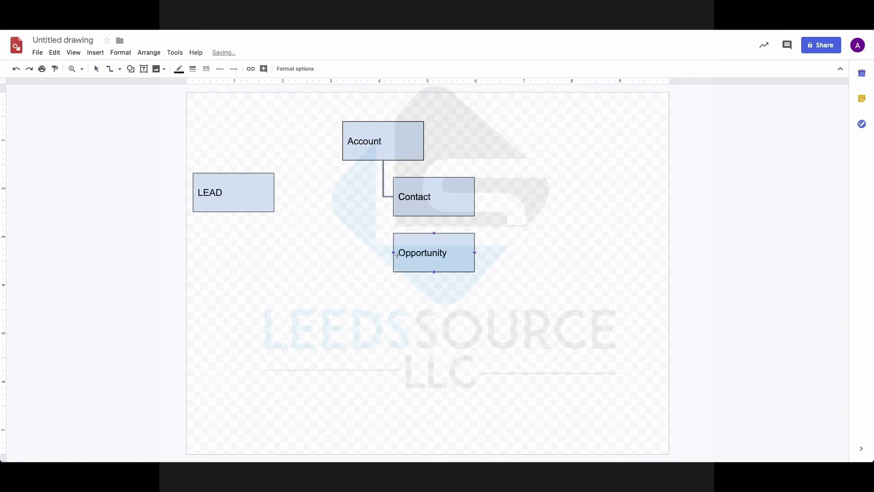
left_click_drag(394, 253, 383, 160)
left_click(533, 217)
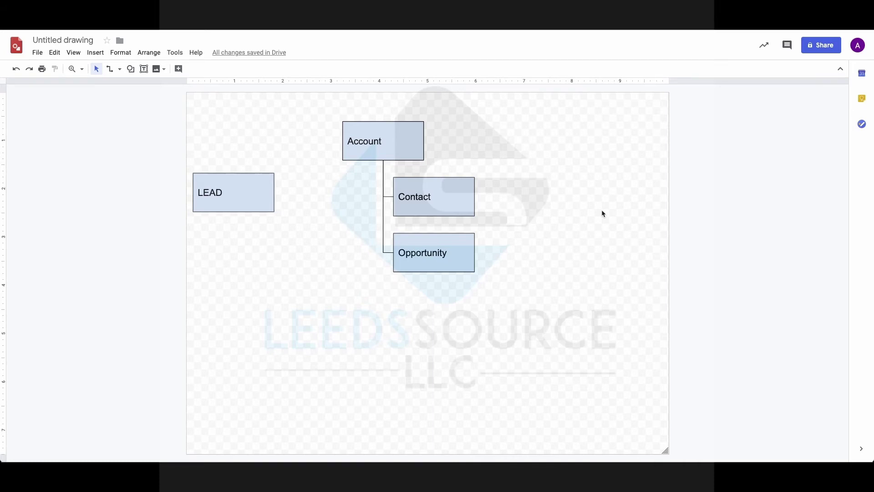
left_click(439, 190)
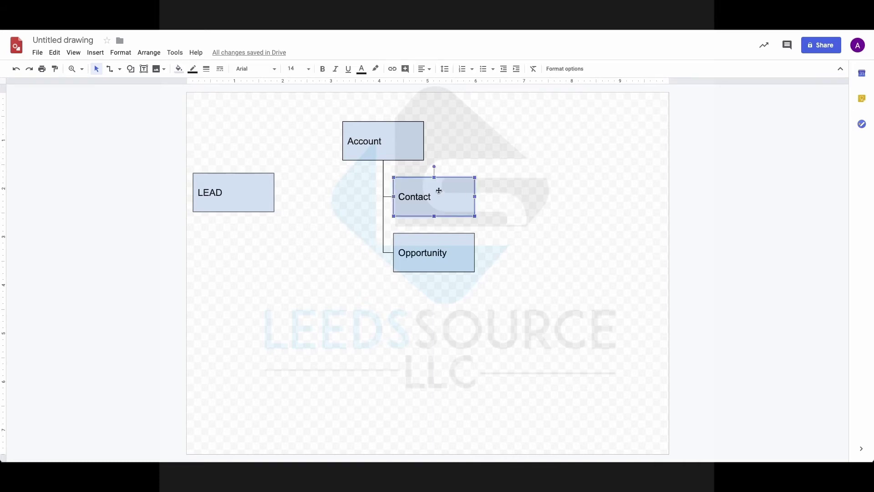
left_click(405, 153)
left_click(469, 203)
left_click(400, 152)
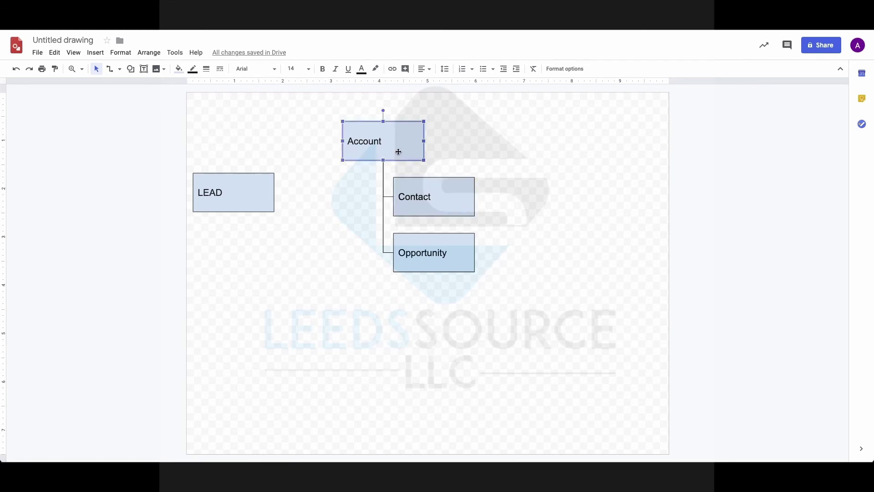
left_click(464, 262)
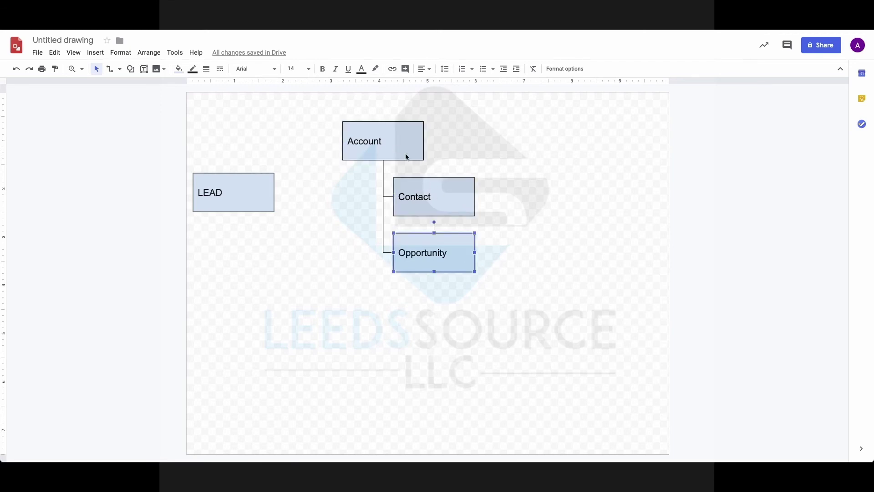
left_click(527, 243)
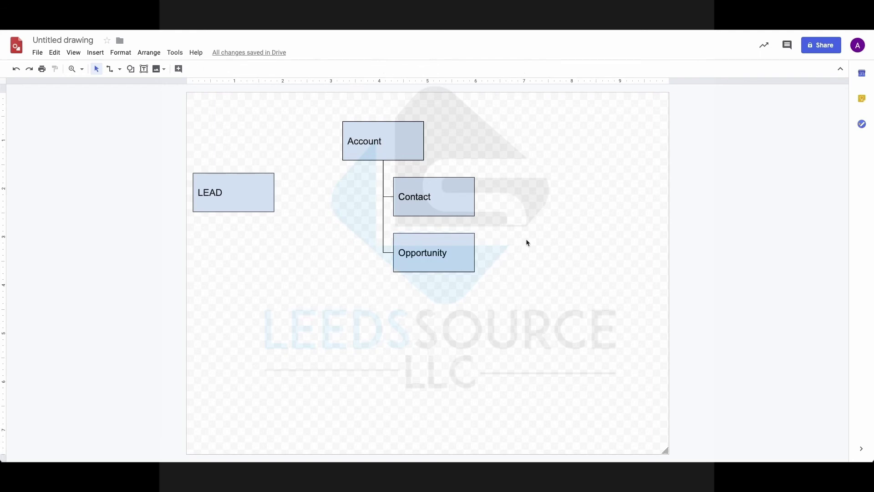
left_click(453, 199)
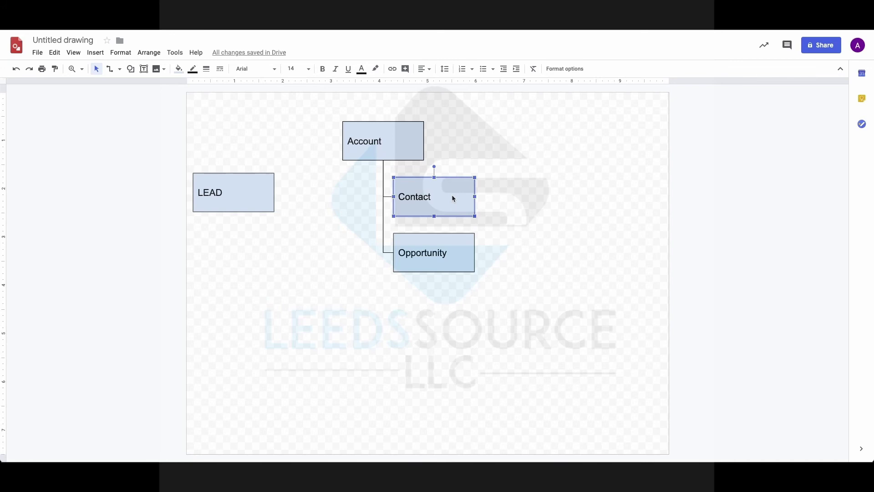
left_click(483, 162)
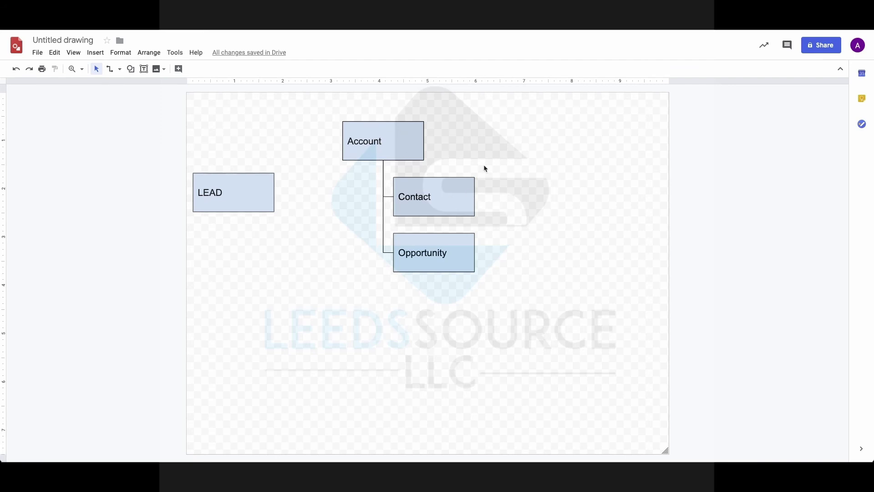
left_click(467, 255)
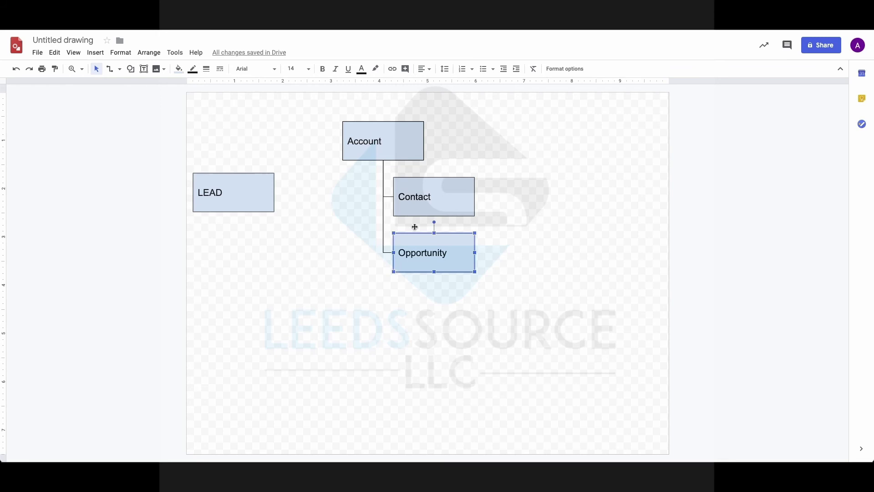
left_click(519, 229)
left_click(438, 239)
left_click(534, 254)
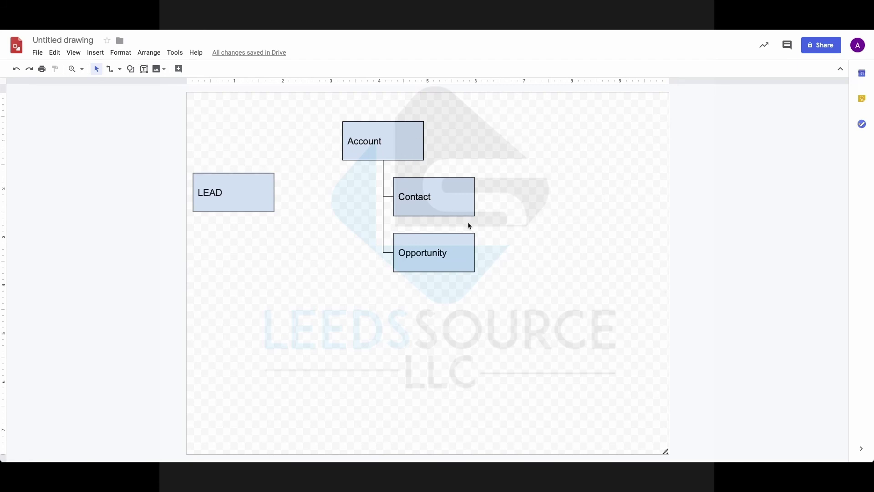
left_click(387, 148)
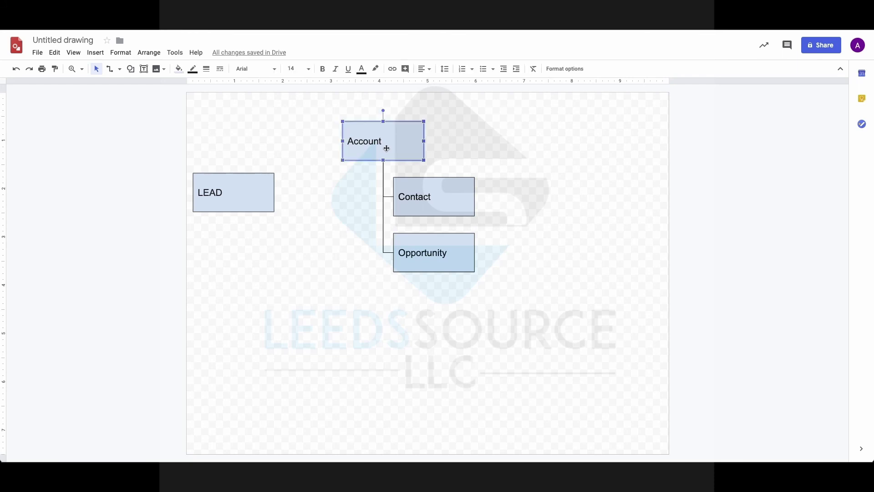
left_click(472, 264)
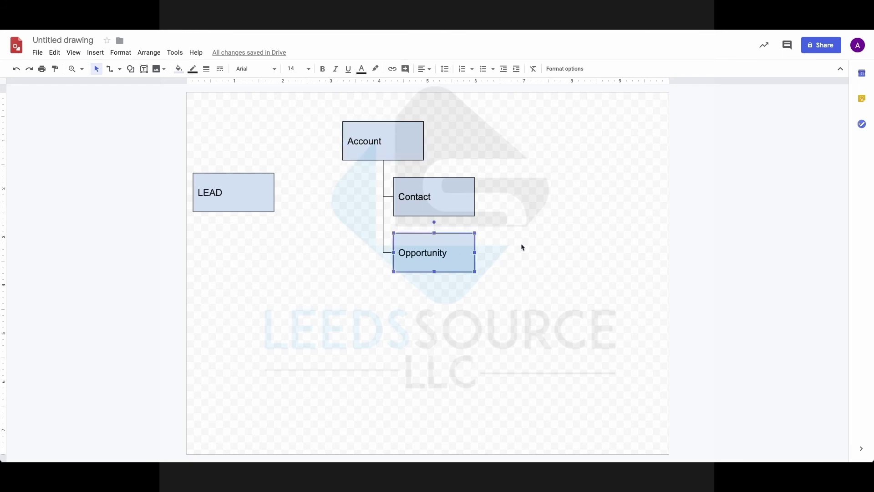
left_click(411, 156)
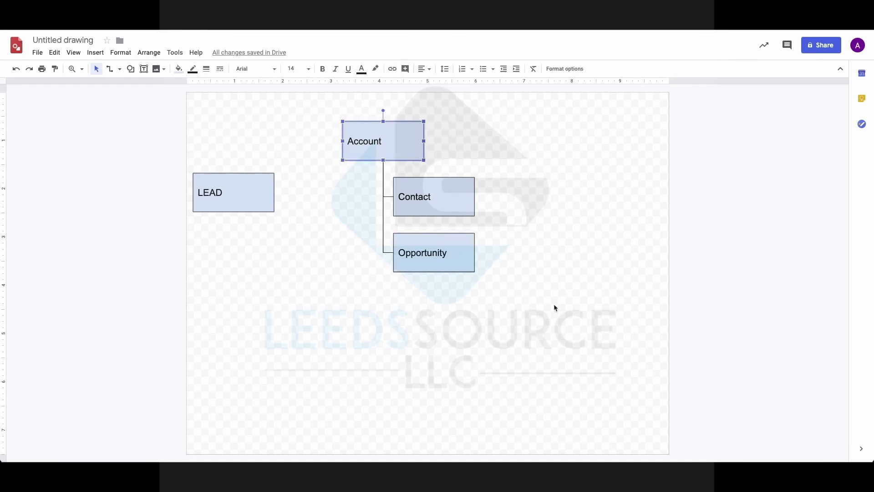
left_click(471, 244)
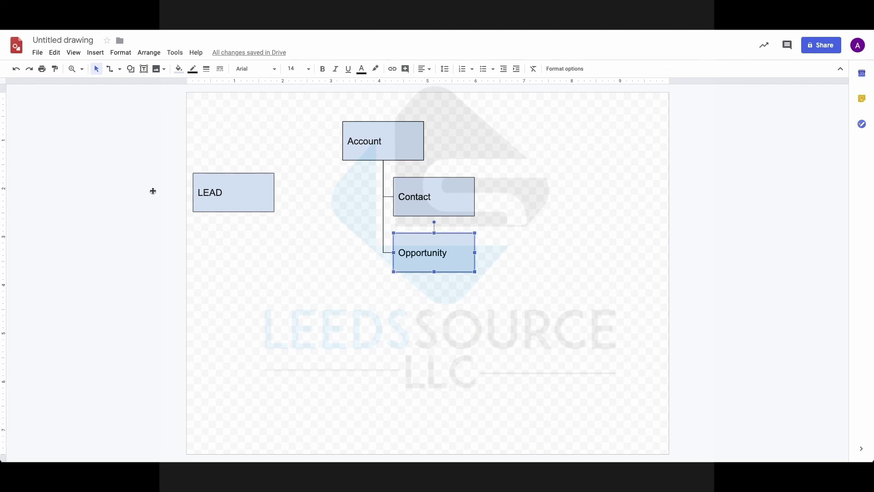
left_click(409, 138)
left_click(450, 258)
left_click(572, 200)
left_click(387, 144)
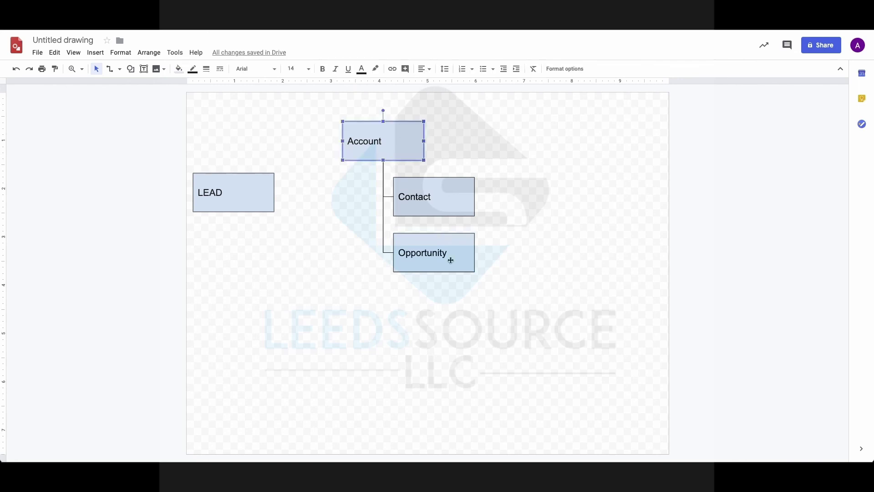
left_click(453, 246)
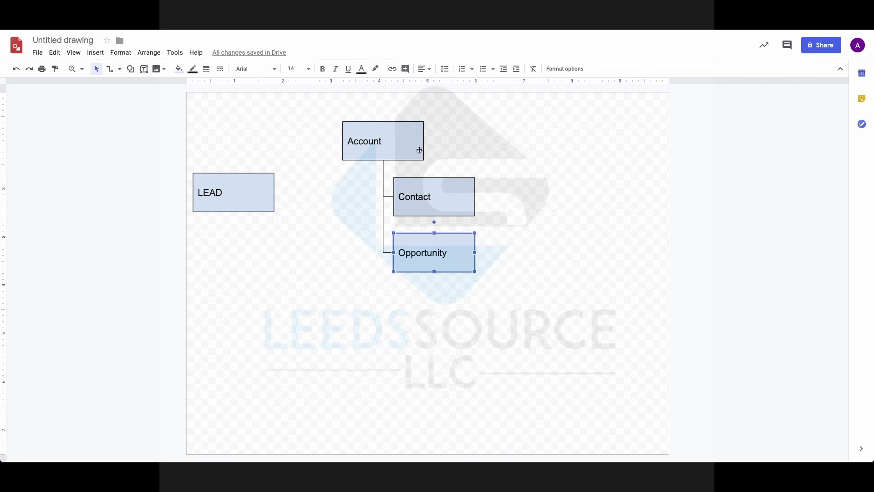
left_click(478, 263)
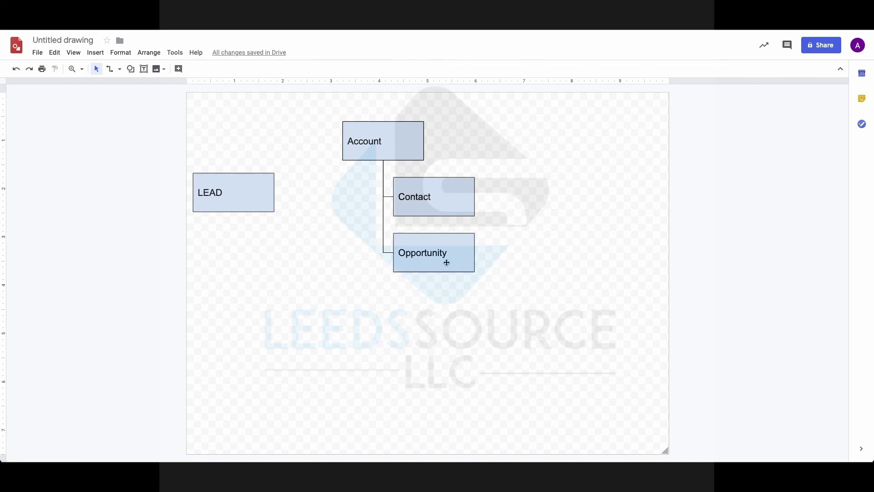
left_click(346, 129)
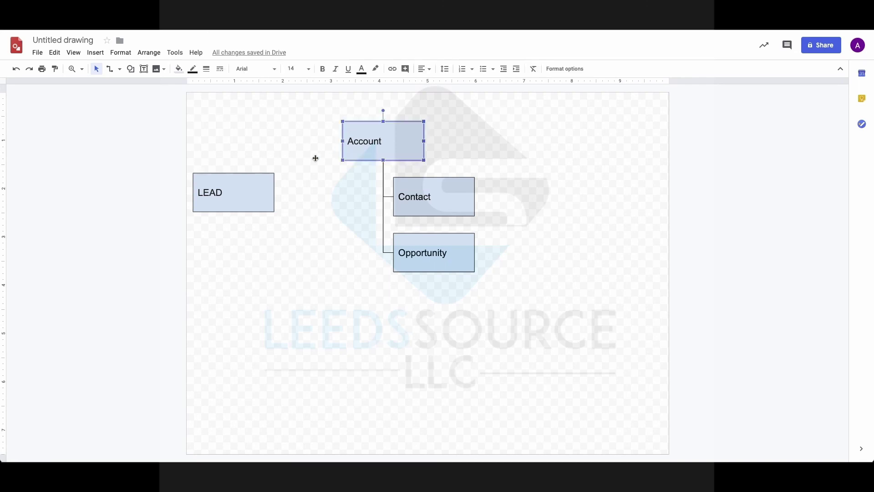
left_click(468, 193)
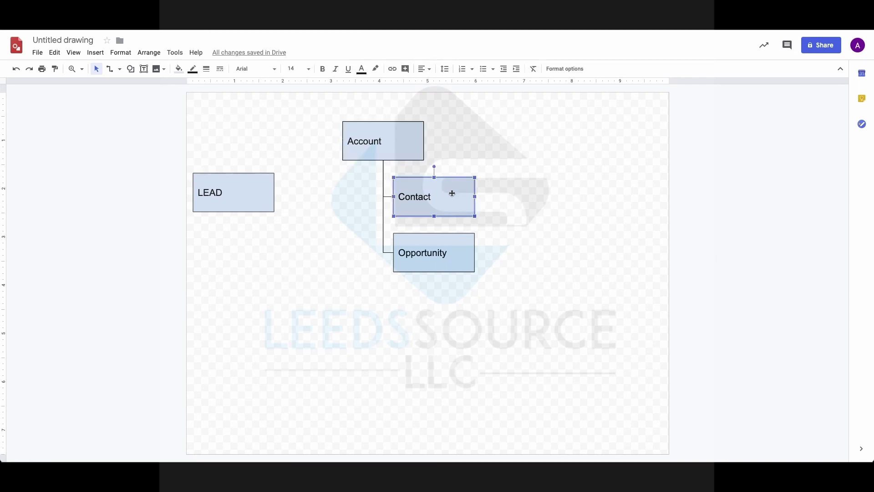
left_click(453, 267)
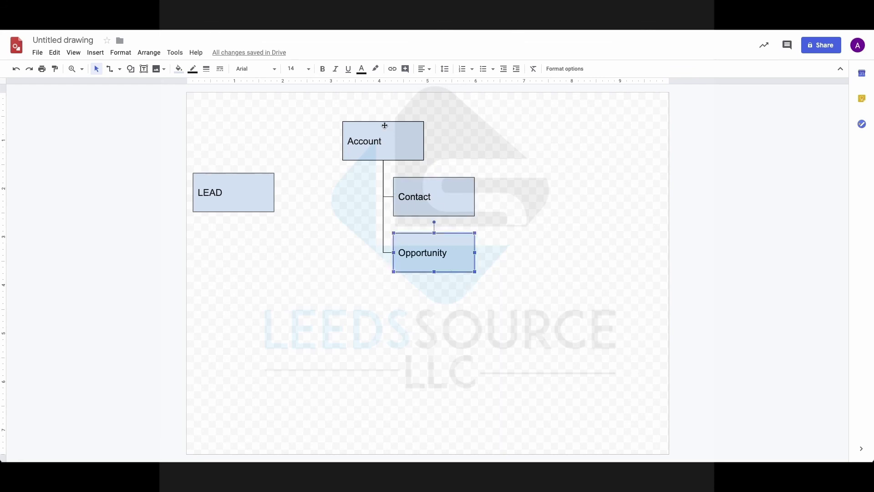
left_click(385, 126)
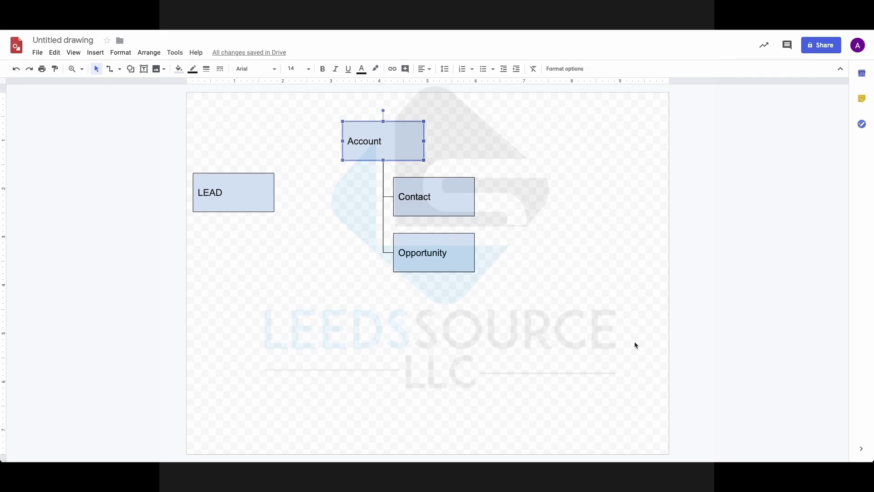